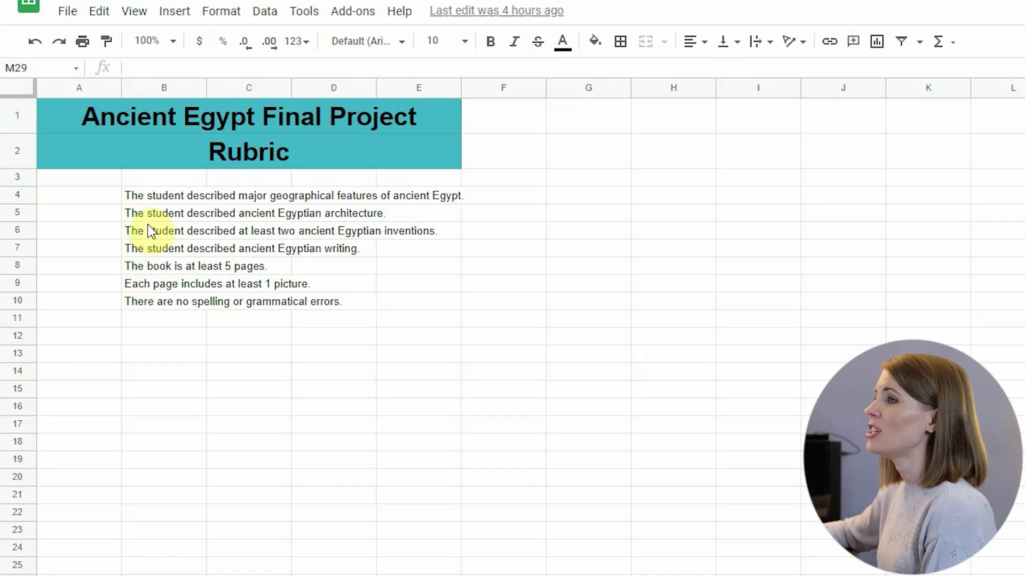
Step: Insert checkboxes into A4 and then into A5:A10 beside the remaining criteria
left_click(101, 196)
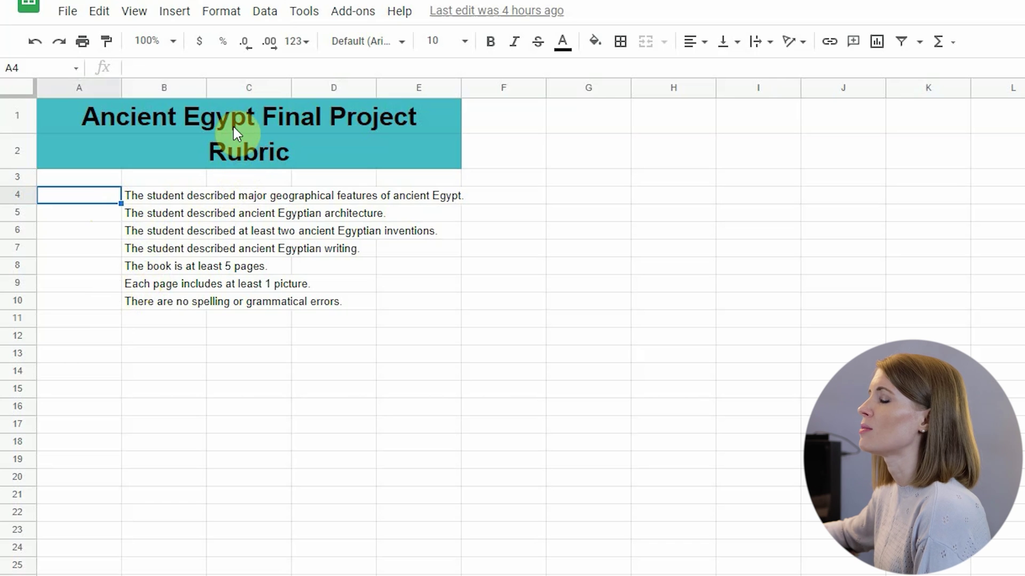
left_click(188, 12)
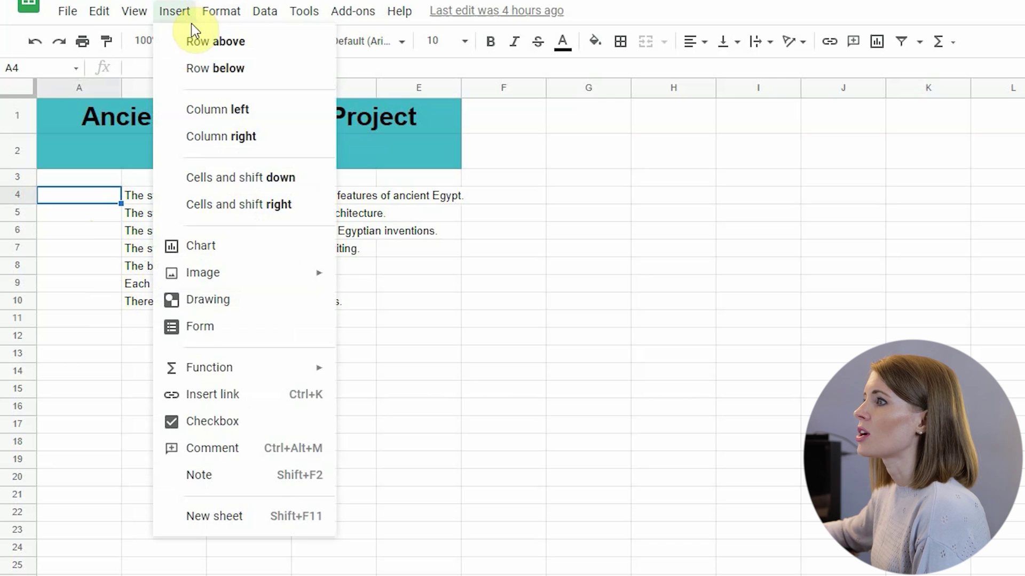
left_click(194, 421)
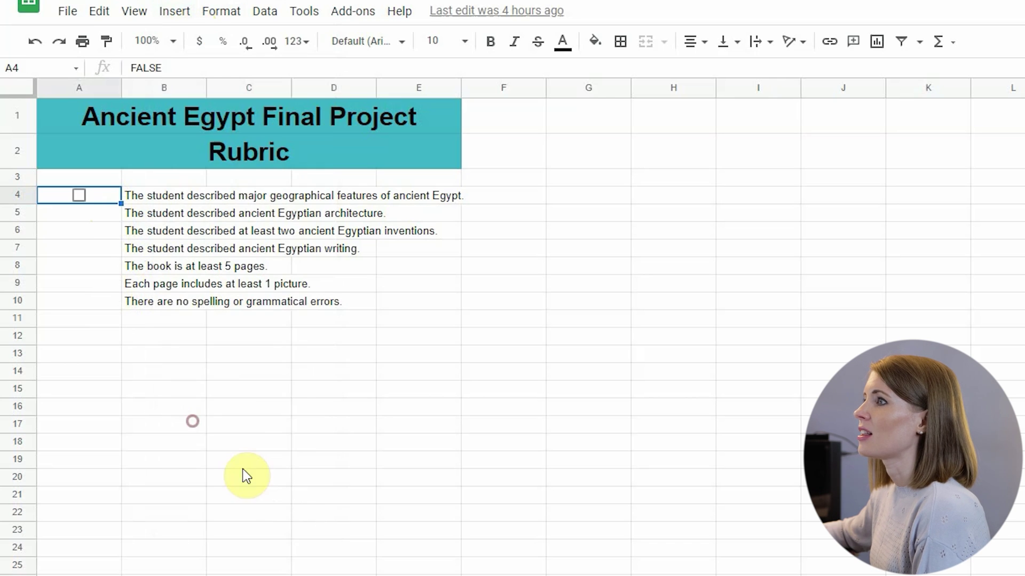
left_click(188, 354)
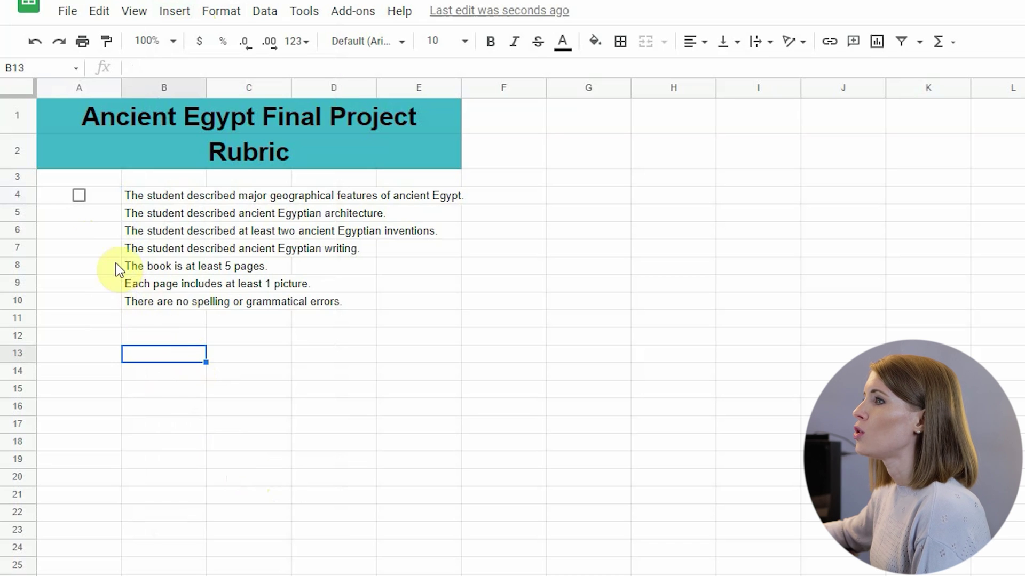
left_click_drag(92, 216, 81, 300)
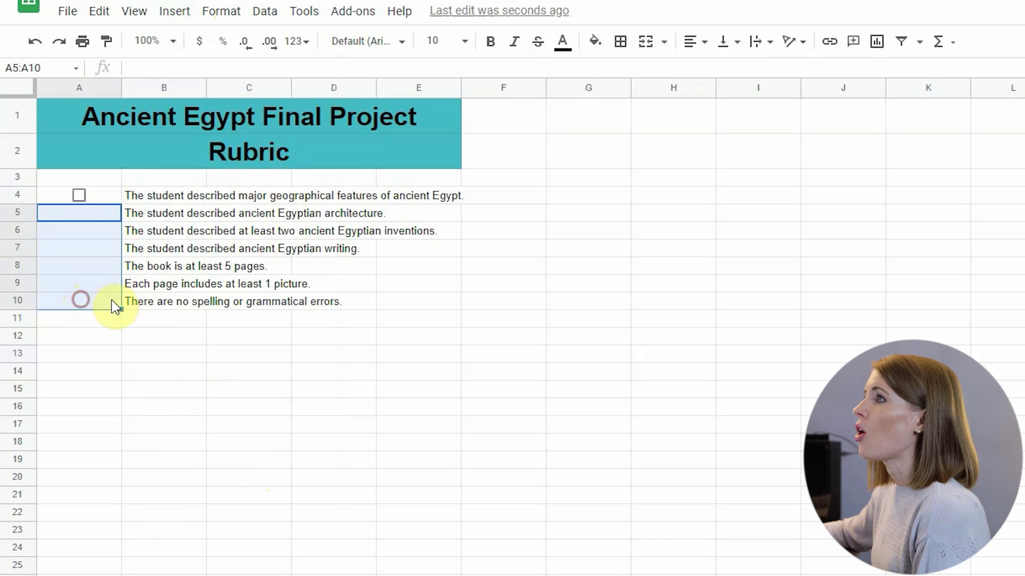
left_click(180, 18)
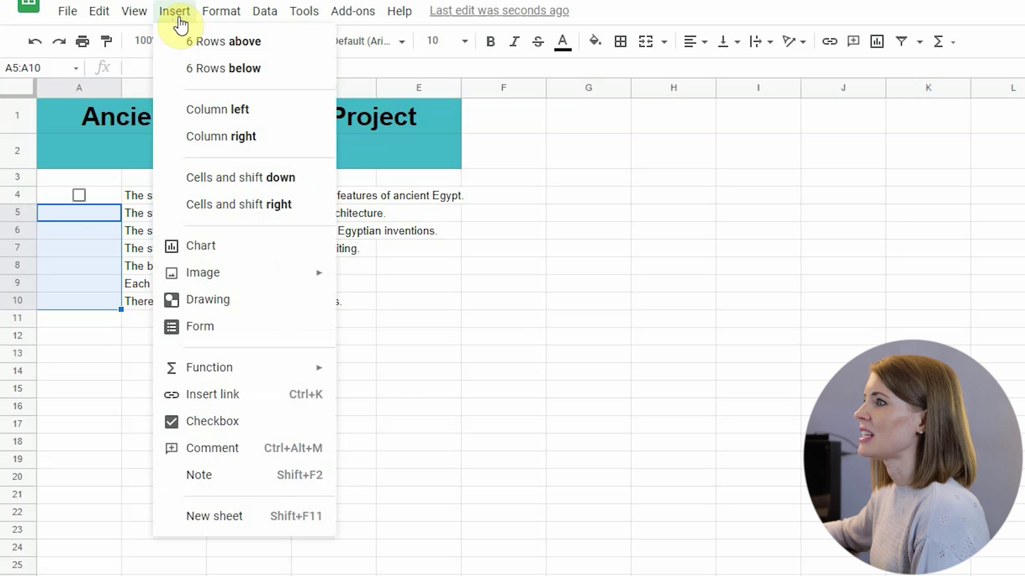
left_click(206, 420)
left_click(212, 372)
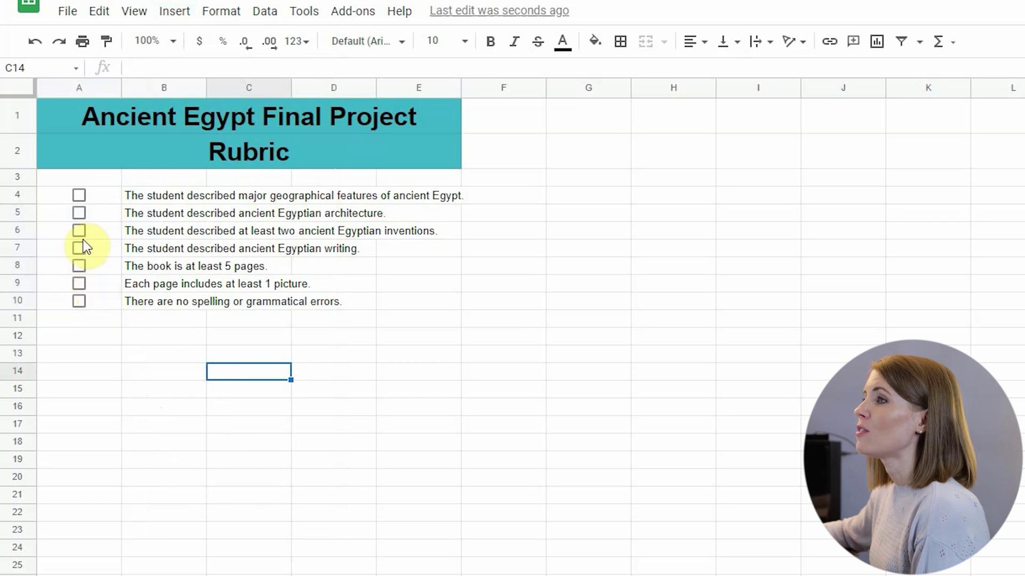
Step: Test the A4 and A5 checkboxes by ticking and unticking them
left_click(81, 197)
left_click(80, 197)
left_click(81, 214)
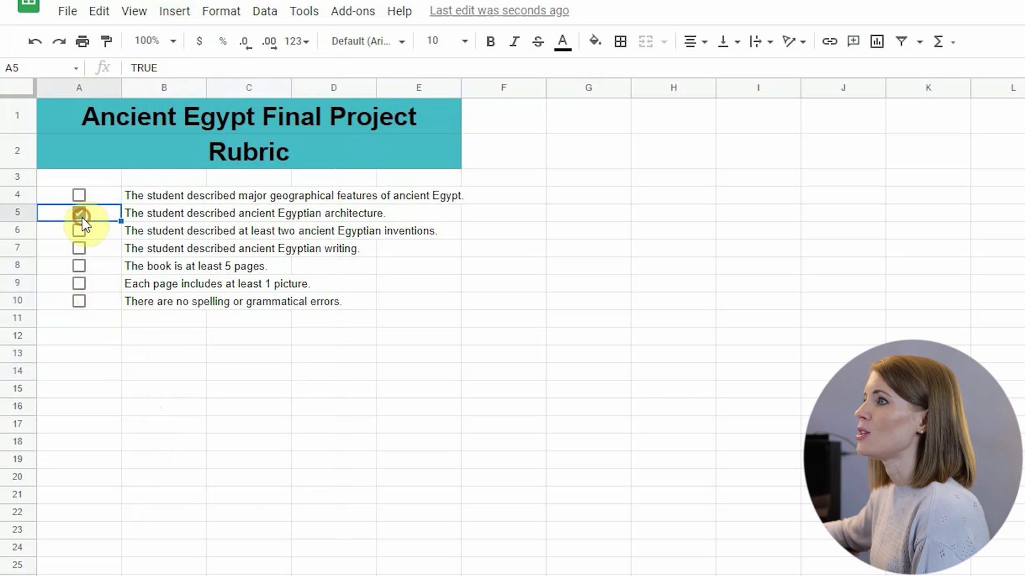
left_click(81, 215)
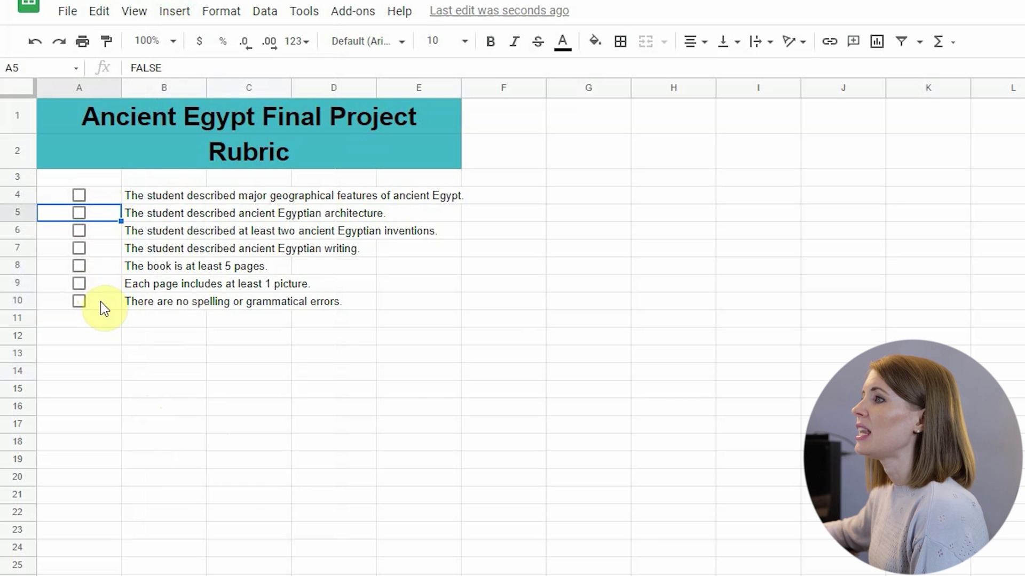
left_click(118, 197)
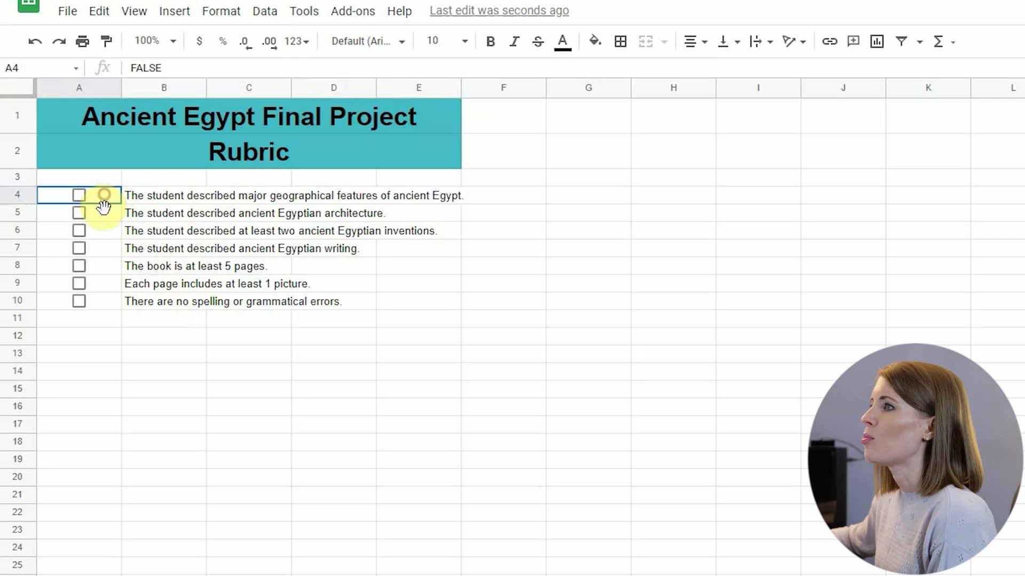
Step: Give the A4:A7 checkboxes custom values: Checked 5, Unchecked 0
left_click_drag(105, 196, 104, 244)
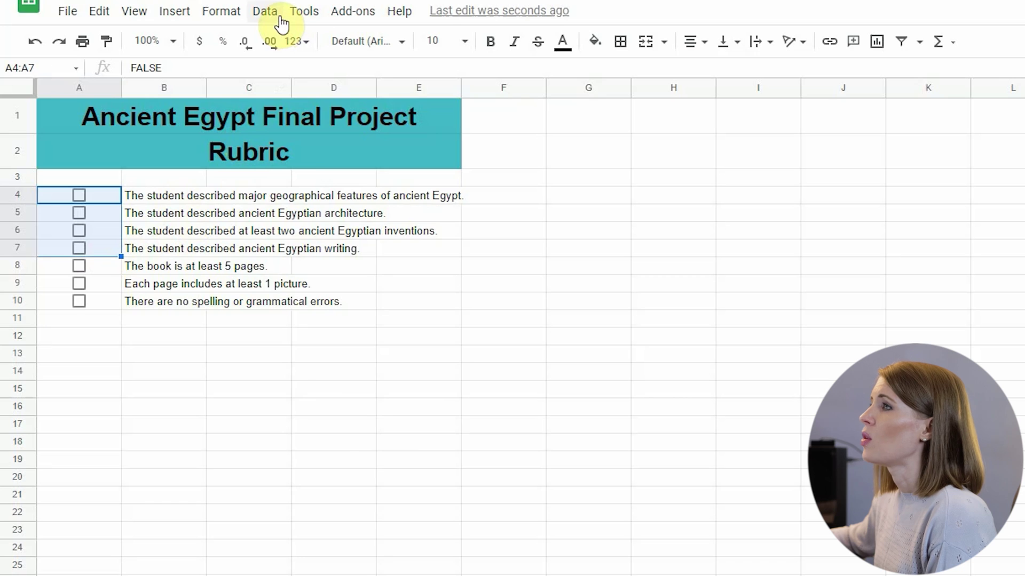
left_click(265, 11)
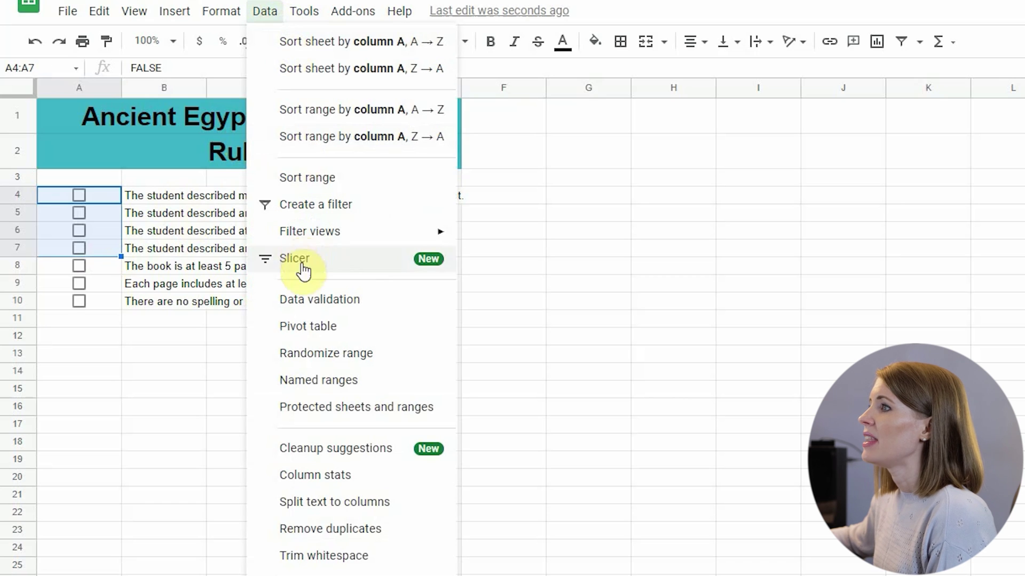
left_click(294, 299)
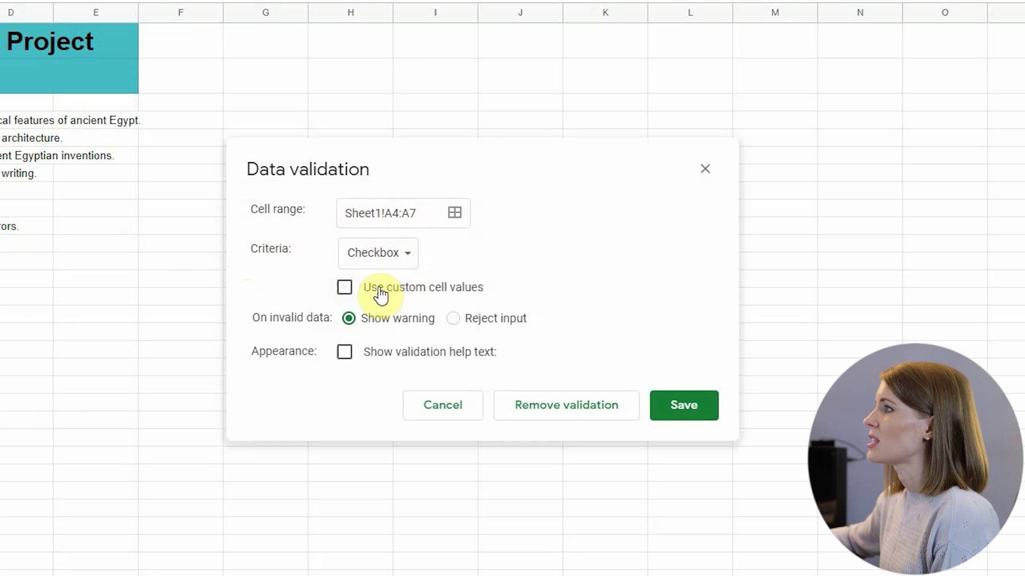
left_click(343, 291)
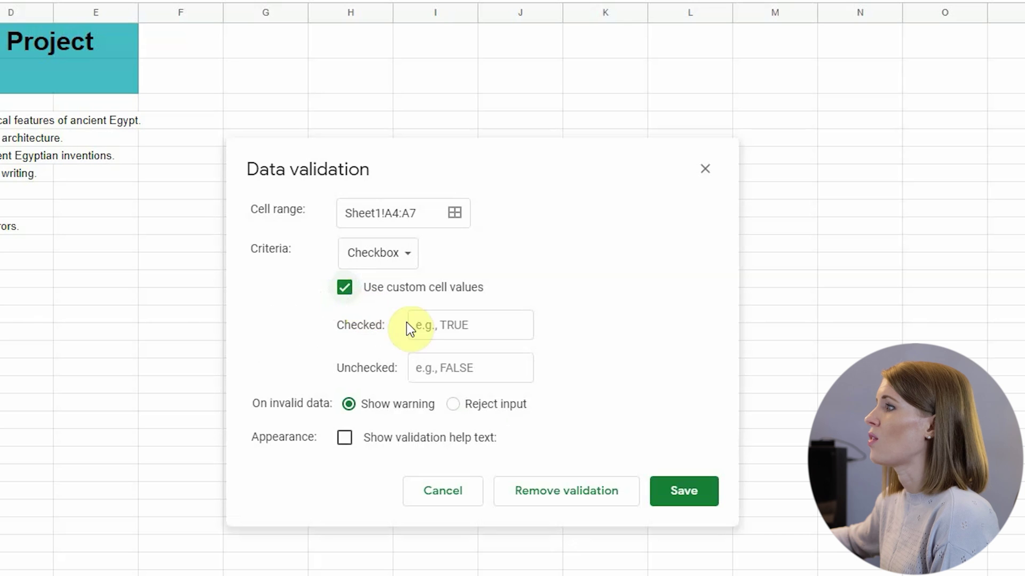
left_click(424, 324)
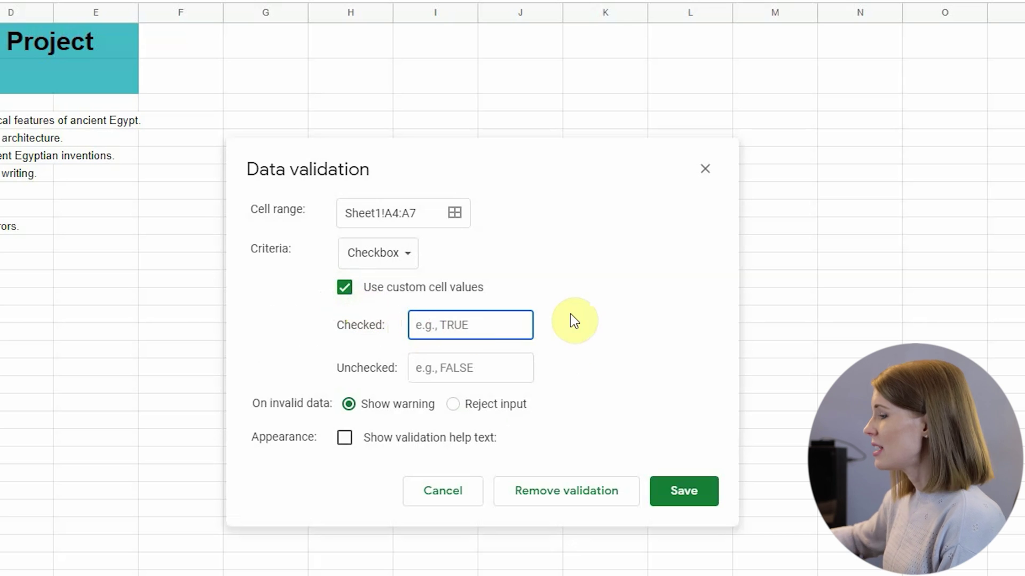
type("5")
left_click(457, 367)
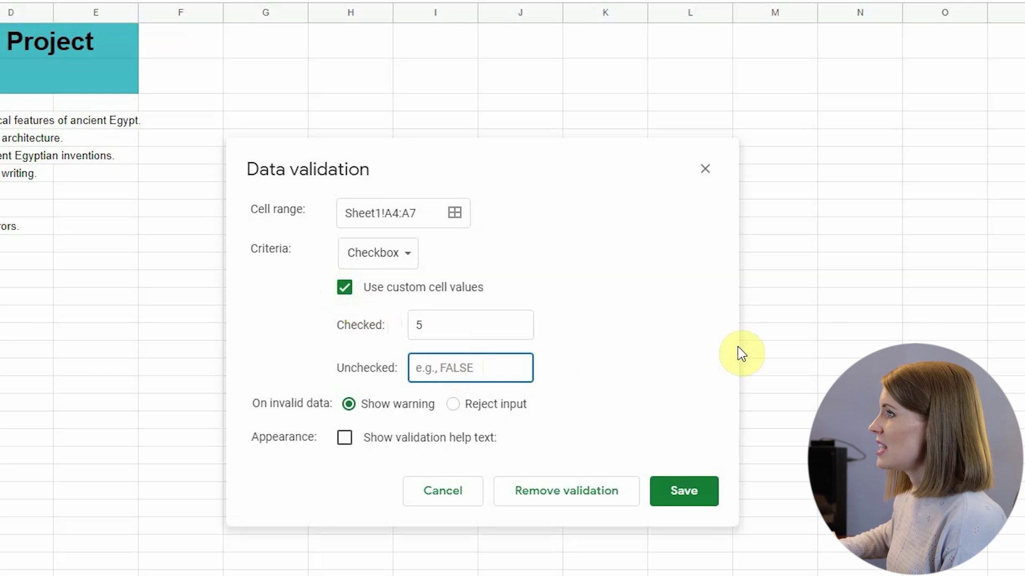
type("0")
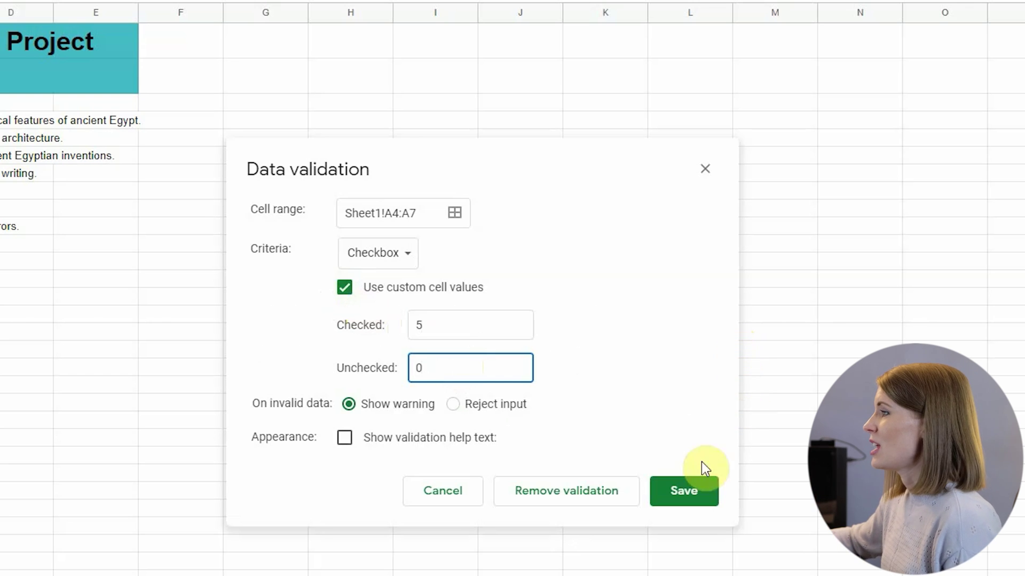
left_click(681, 505)
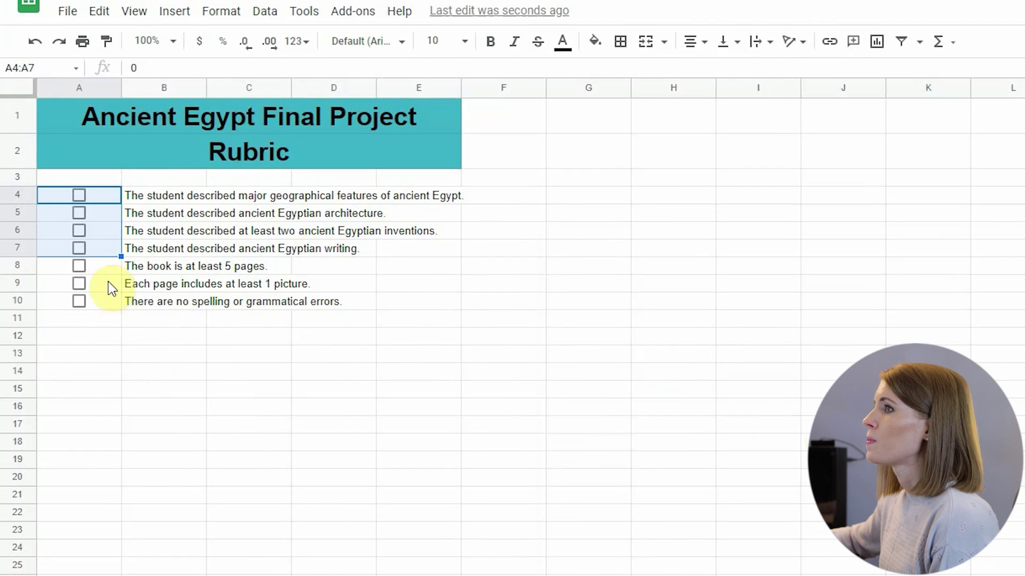
Step: Give the A8:A10 checkboxes custom values: Checked 1, Unchecked 0
left_click_drag(103, 269, 98, 300)
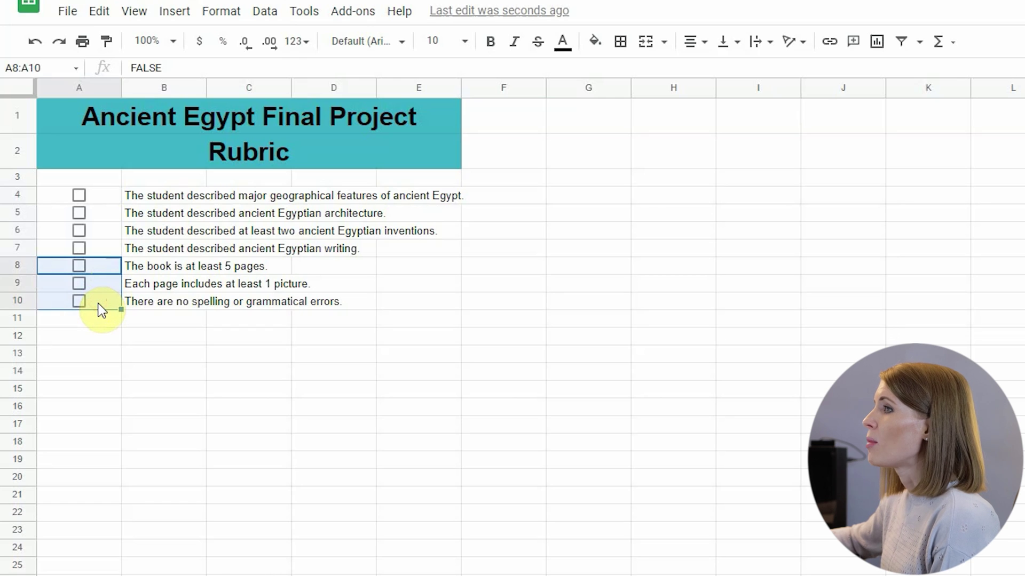
left_click(265, 15)
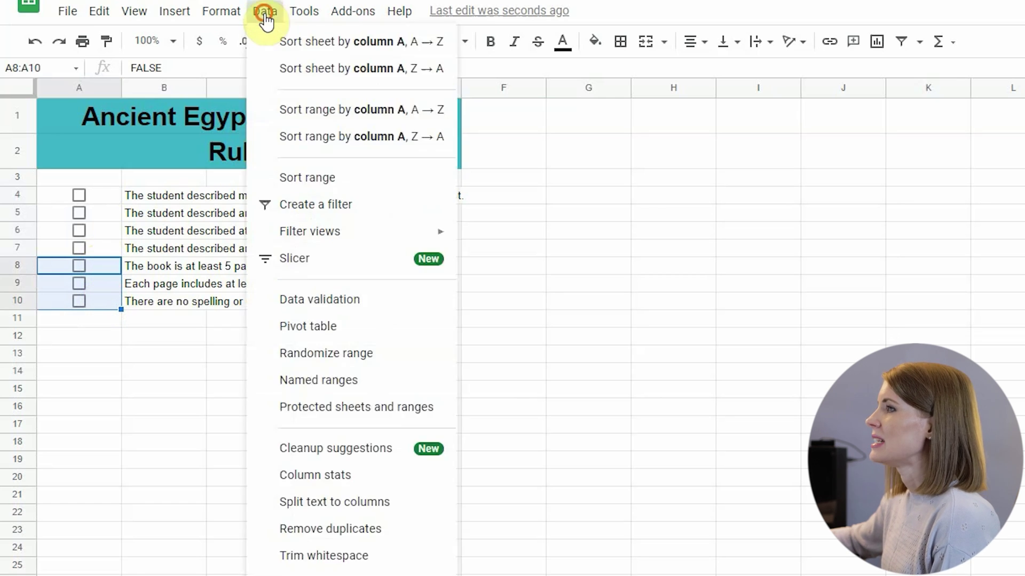
left_click(314, 299)
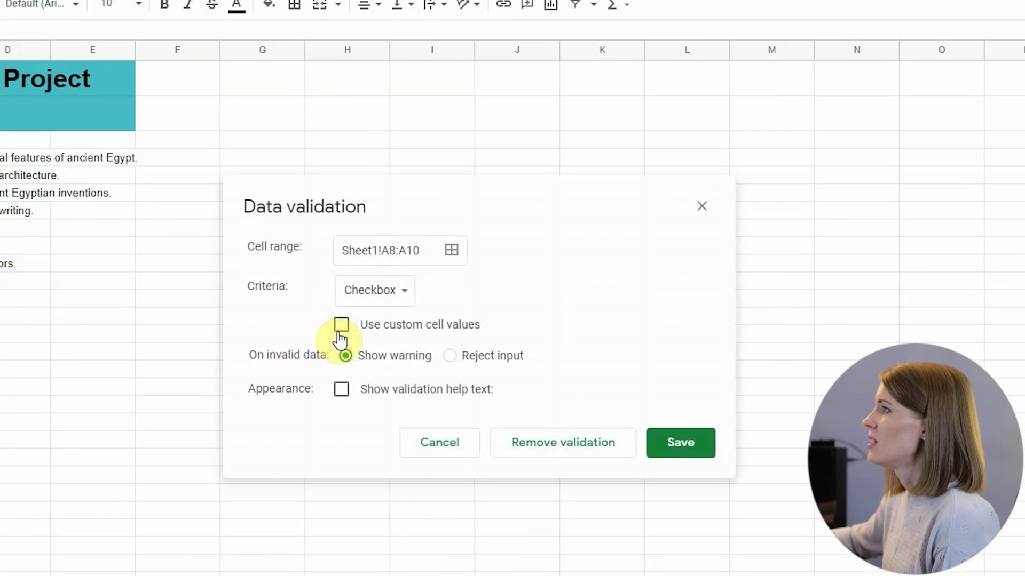
left_click(529, 350)
left_click(420, 361)
type("1")
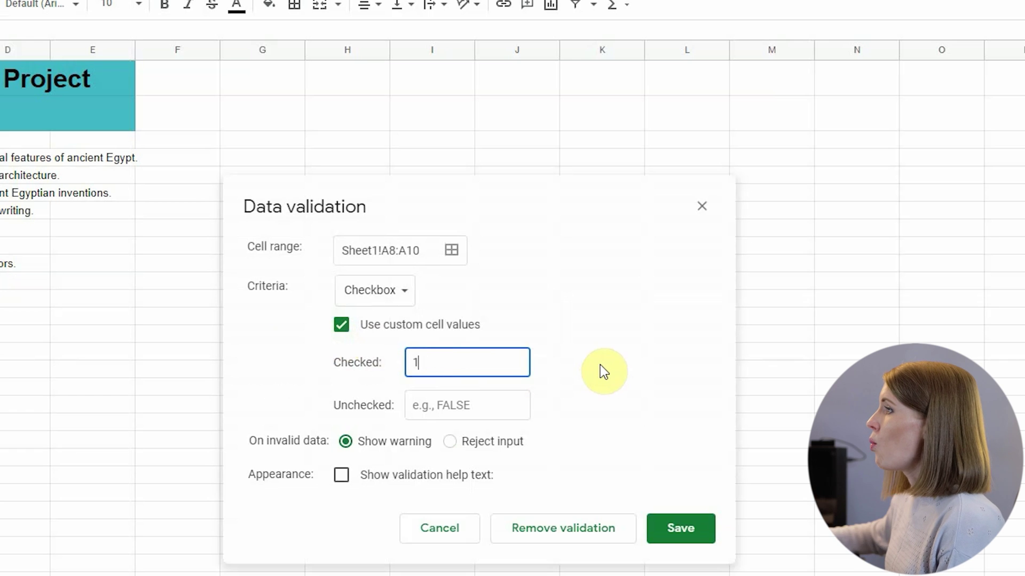
left_click(424, 411)
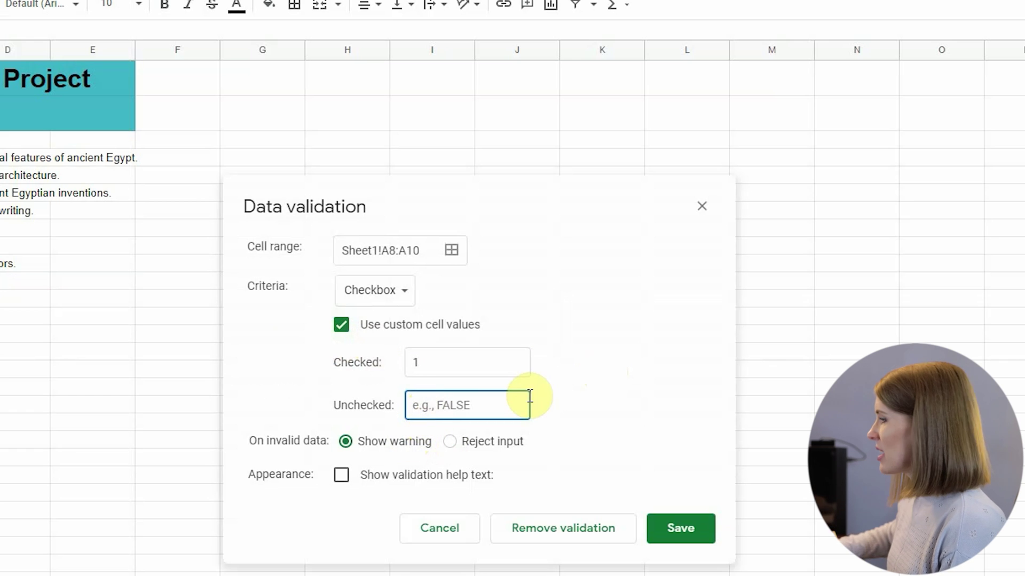
type("0")
left_click(683, 530)
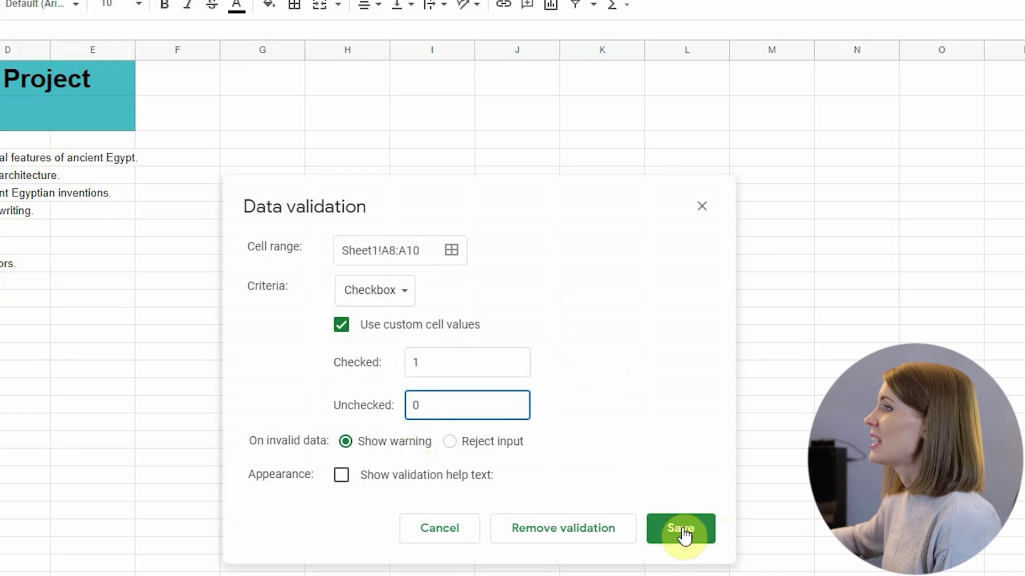
left_click(187, 405)
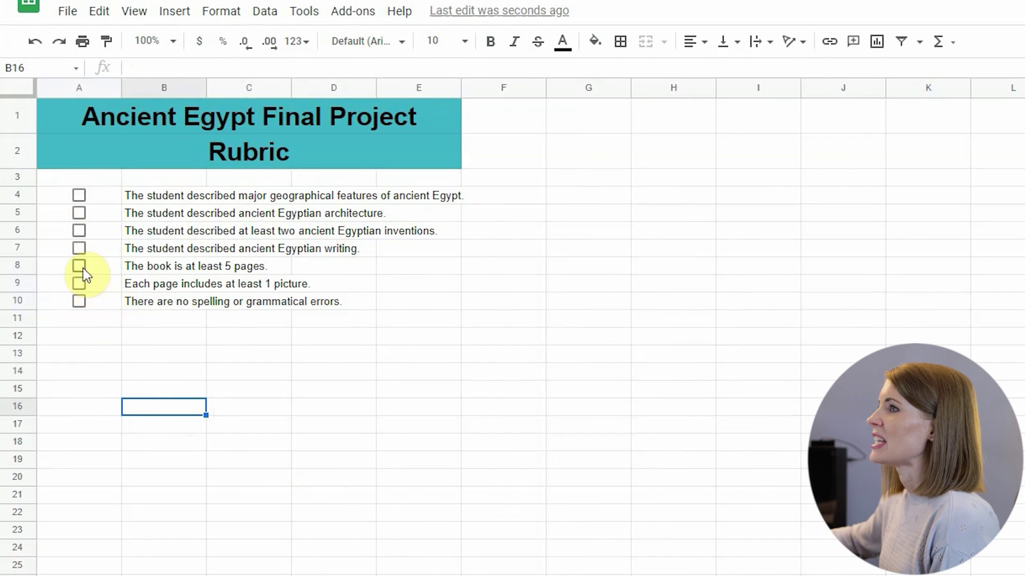
Step: Add =SUM(A4:A11) in A12 to total the checkbox points
left_click_drag(99, 194, 79, 322)
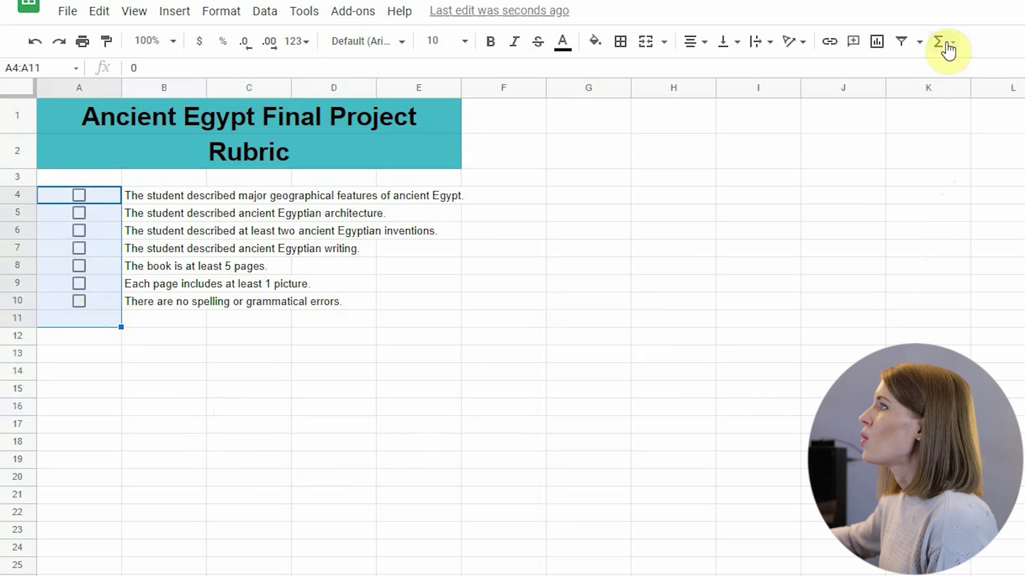
left_click(943, 46)
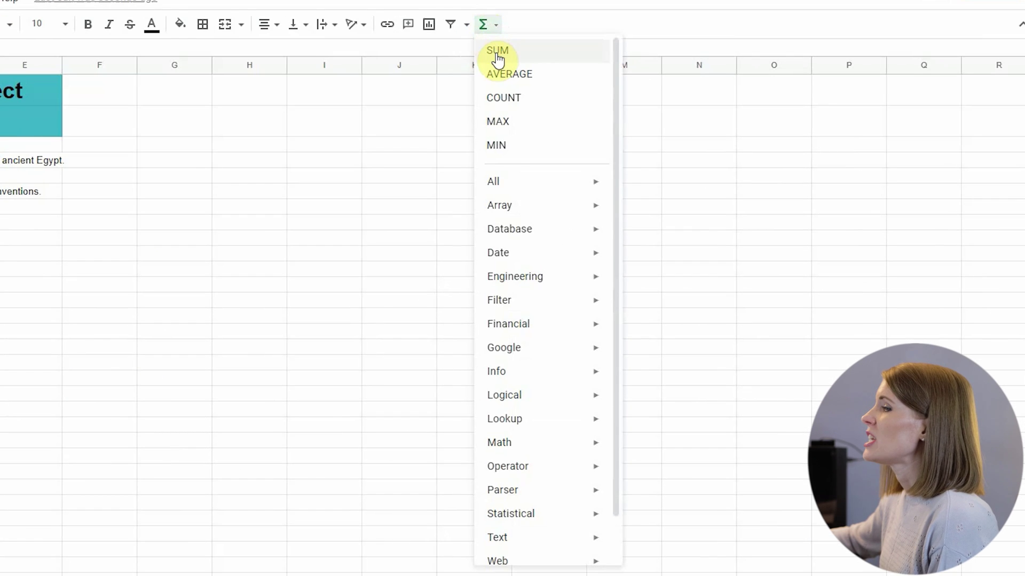
left_click(497, 53)
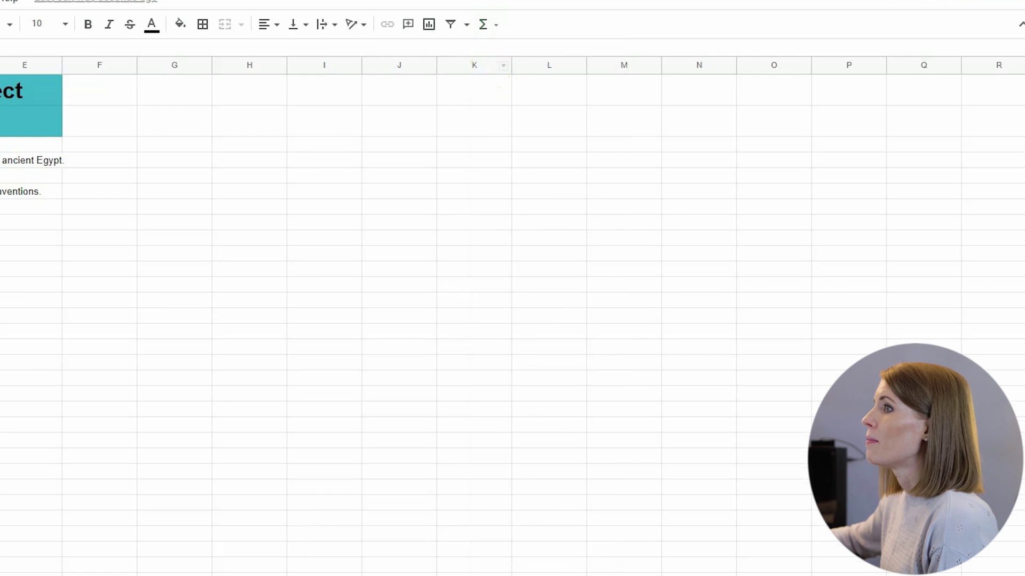
left_click(154, 339)
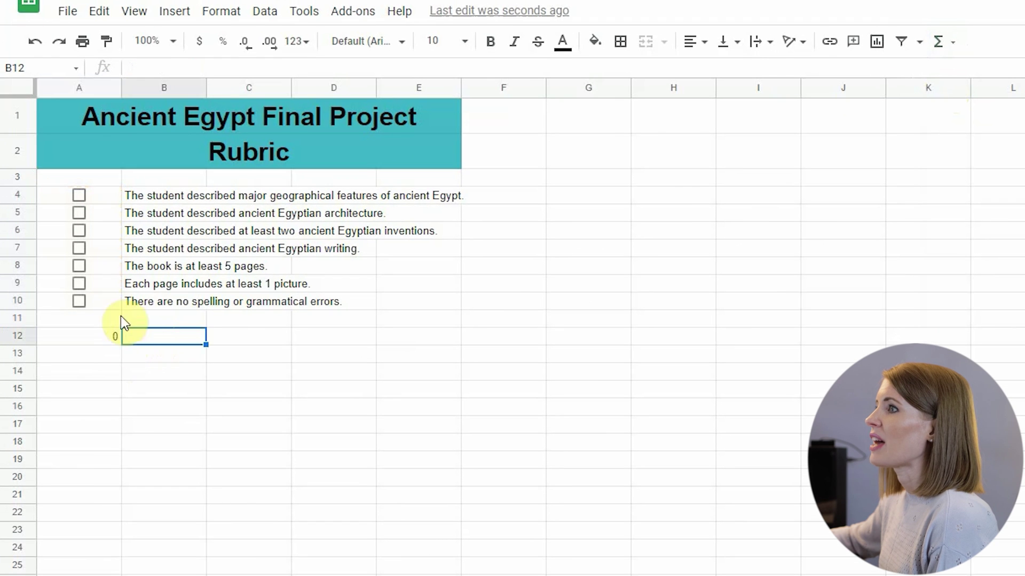
Step: Tick all seven checkboxes in A4:A10 to confirm the total reaches 23
left_click(82, 195)
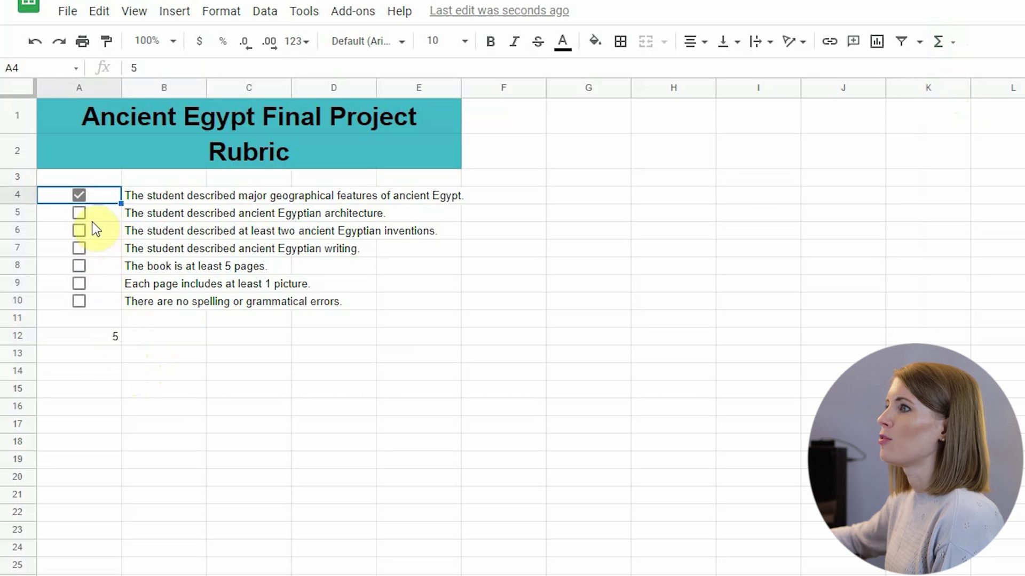
left_click(83, 214)
left_click(80, 231)
left_click(78, 249)
left_click(79, 266)
left_click(80, 283)
left_click(79, 302)
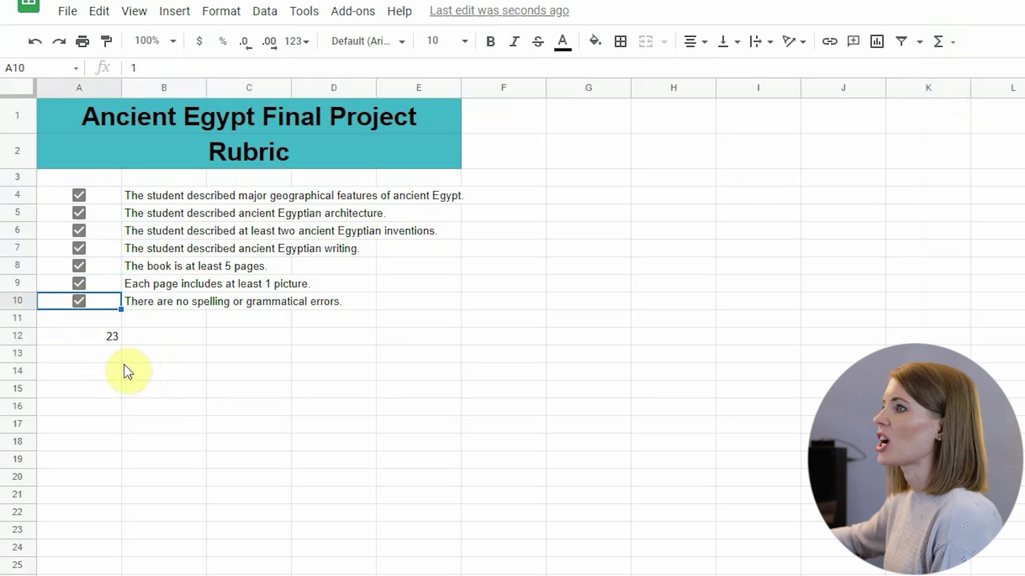